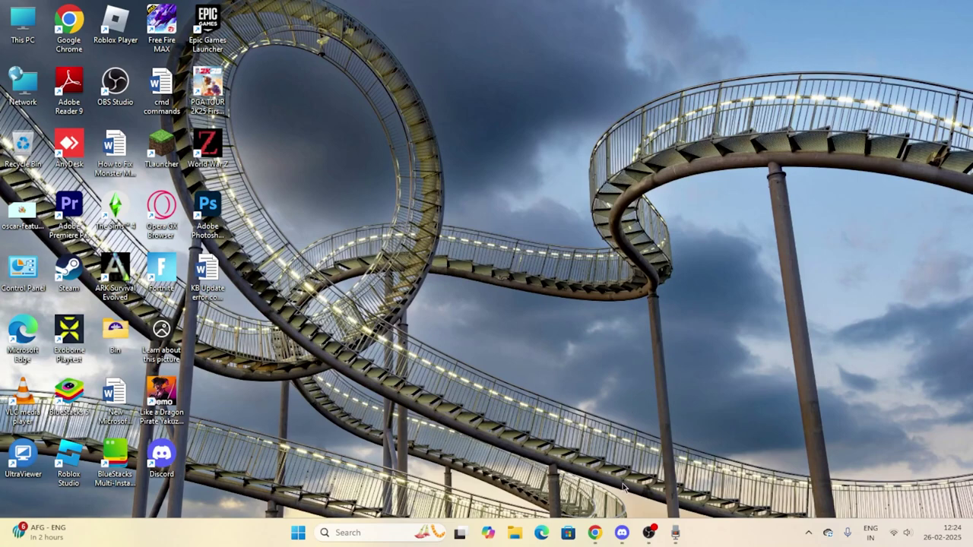
Bring the Chrome window showing status.roblox.com to the front from the taskbar
{"action": "left_click", "coordinate": [594, 532]}
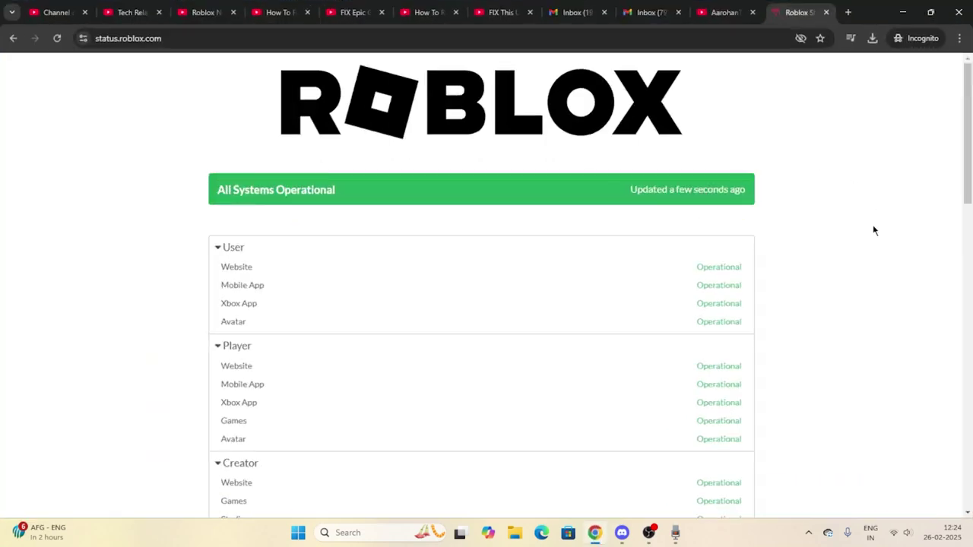
Verify the page reports 'All Systems Operational' and scroll through the incident history
{"action": "left_click", "coordinate": [162, 41]}
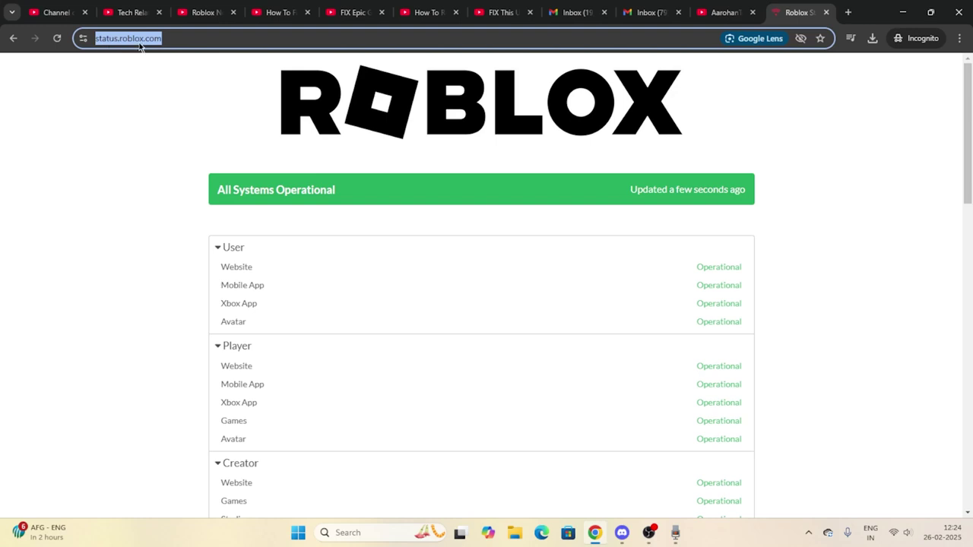
{"action": "left_click", "coordinate": [141, 87]}
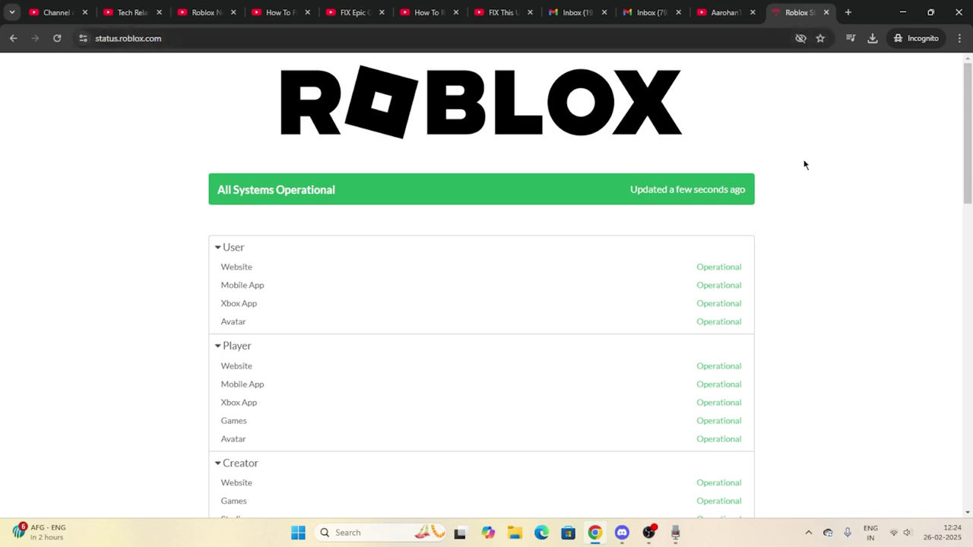
{"action": "scroll", "coordinate": [869, 138], "scroll_direction": "down", "scroll_amount": 2}
{"action": "scroll", "coordinate": [869, 137], "scroll_direction": "up", "scroll_amount": 2}
{"action": "left_click_drag", "start_coordinate": [216, 194], "coordinate": [340, 196]}
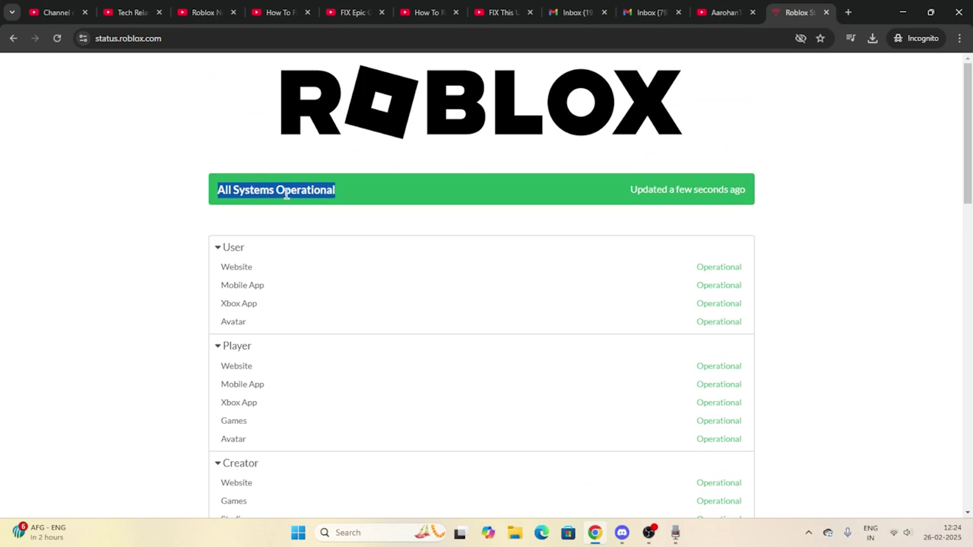
{"action": "scroll", "coordinate": [839, 243], "scroll_direction": "down", "scroll_amount": 3}
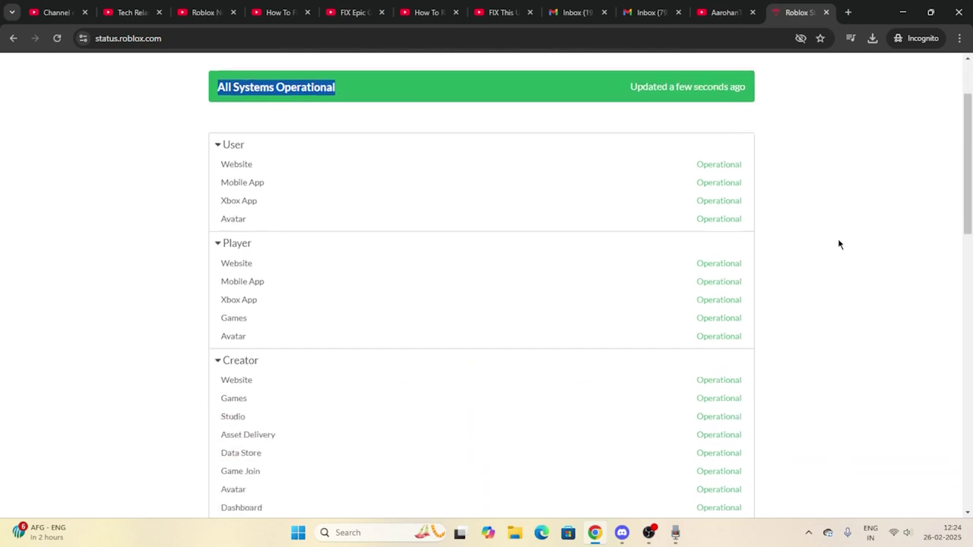
{"action": "scroll", "coordinate": [839, 243], "scroll_direction": "down", "scroll_amount": 7}
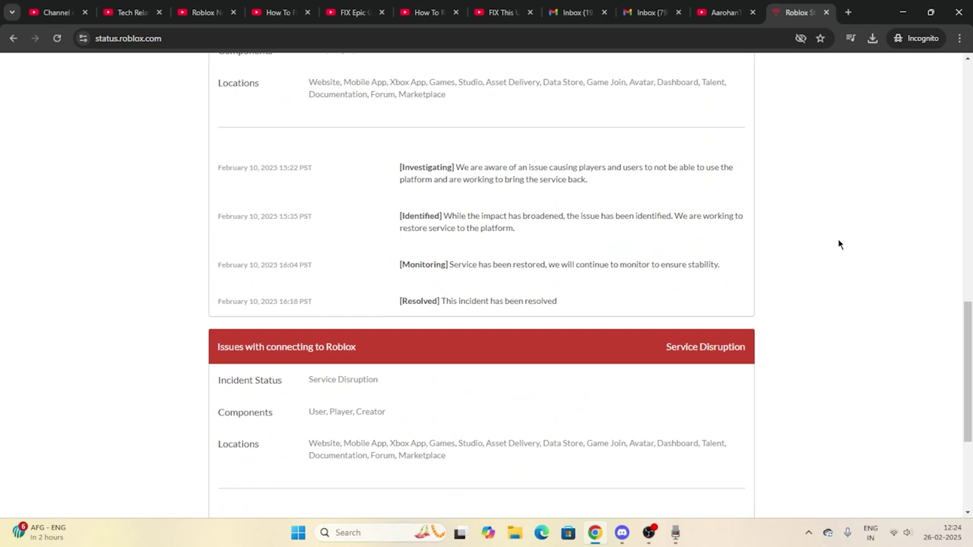
{"action": "scroll", "coordinate": [838, 244], "scroll_direction": "up", "scroll_amount": 10}
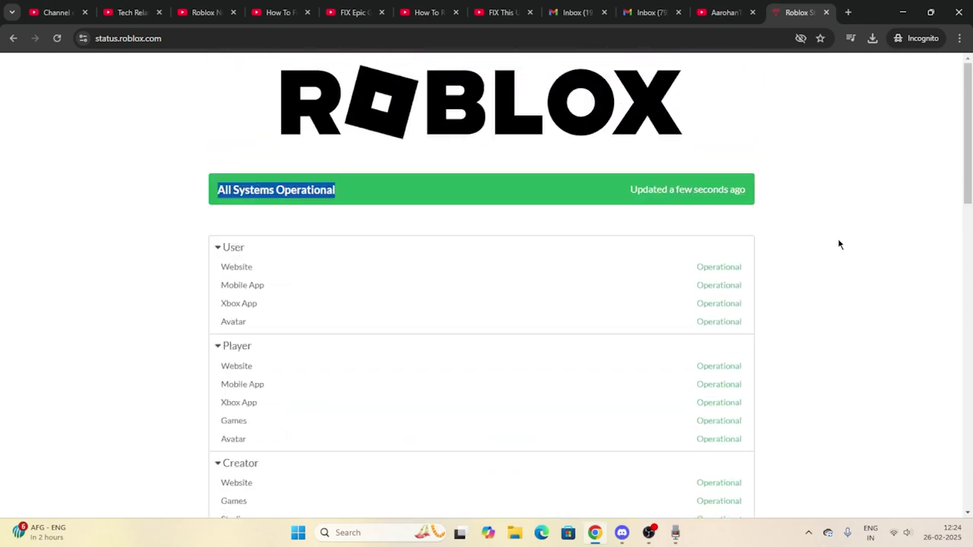
{"action": "left_click", "coordinate": [828, 215]}
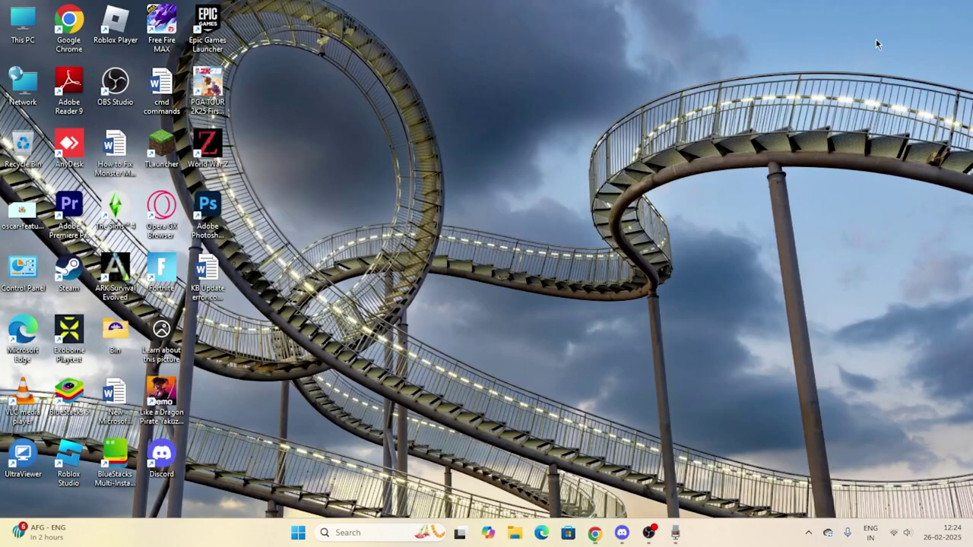
Minimize Chrome and move the Roblox Player shortcut beside Learn about this picture
{"action": "left_click", "coordinate": [902, 12]}
{"action": "left_click", "coordinate": [297, 532]}
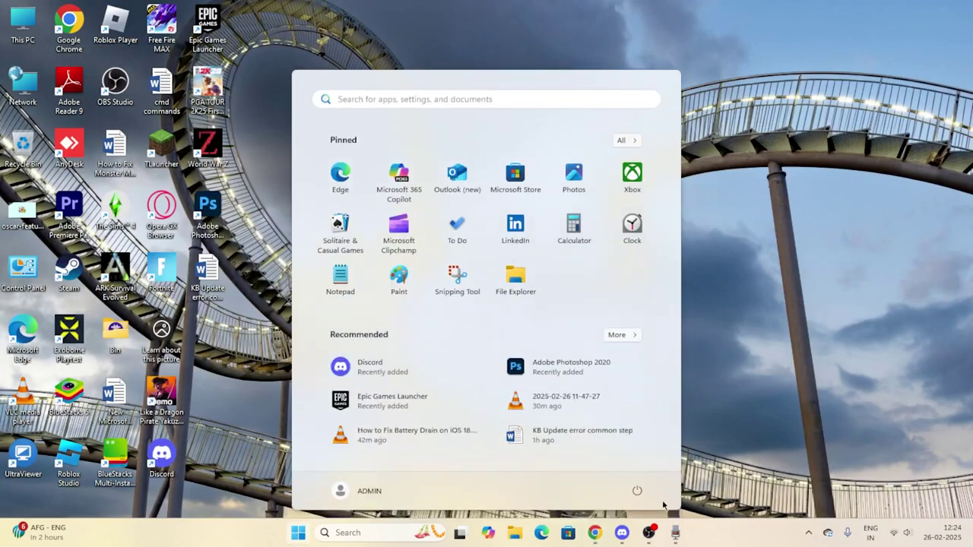
{"action": "left_click", "coordinate": [638, 491]}
{"action": "left_click", "coordinate": [697, 457]}
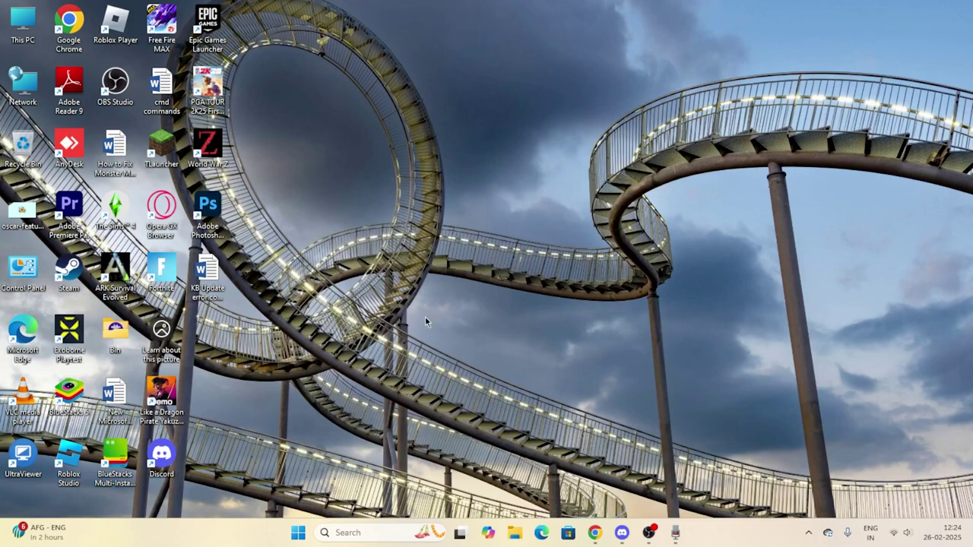
{"action": "left_click_drag", "start_coordinate": [115, 25], "coordinate": [206, 331]}
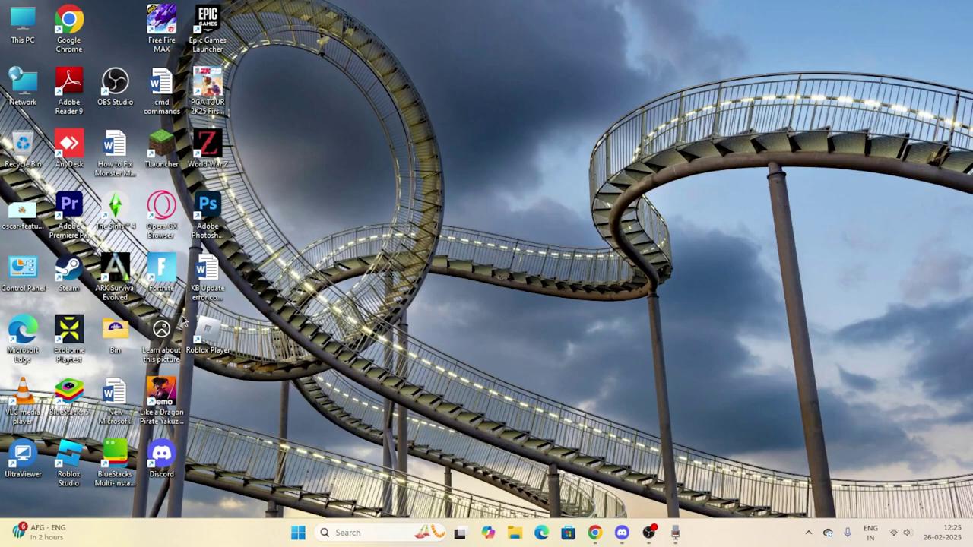
In Roblox Player's Compatibility properties, tick Disable full-screen optimisations and Run as administrator, then apply
{"action": "right_click", "coordinate": [213, 332]}
{"action": "left_click", "coordinate": [274, 323]}
{"action": "left_click", "coordinate": [250, 319]}
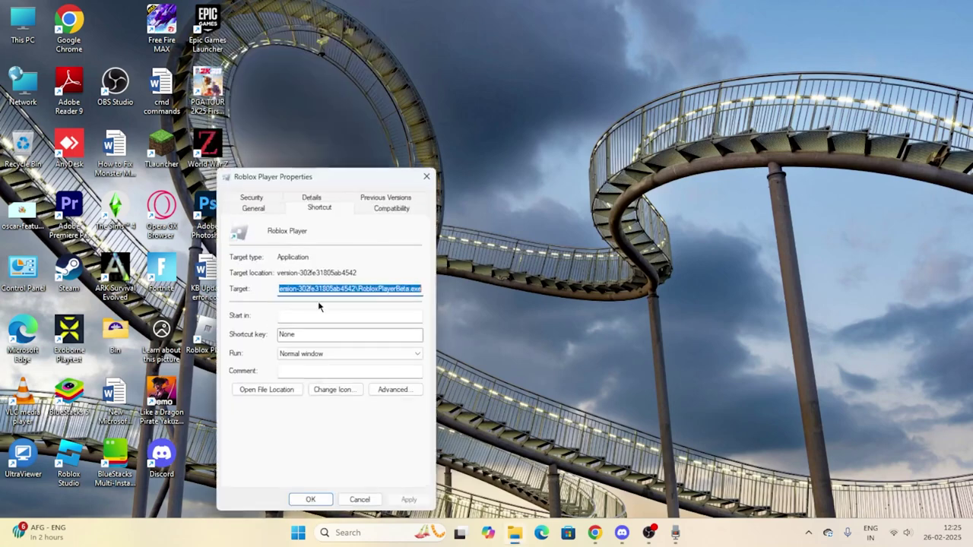
{"action": "left_click", "coordinate": [383, 212]}
{"action": "left_click_drag", "start_coordinate": [367, 182], "coordinate": [447, 79]}
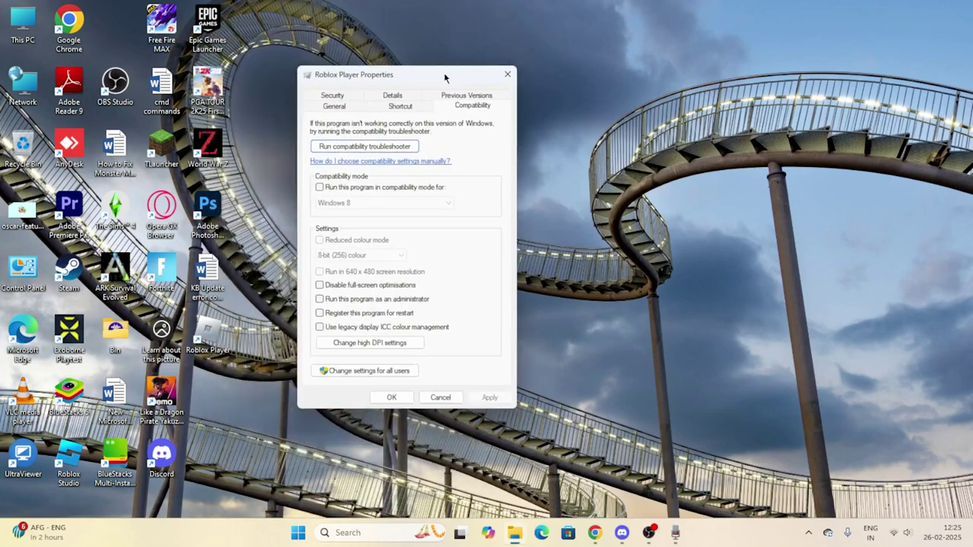
{"action": "left_click", "coordinate": [320, 286]}
{"action": "left_click", "coordinate": [320, 300]}
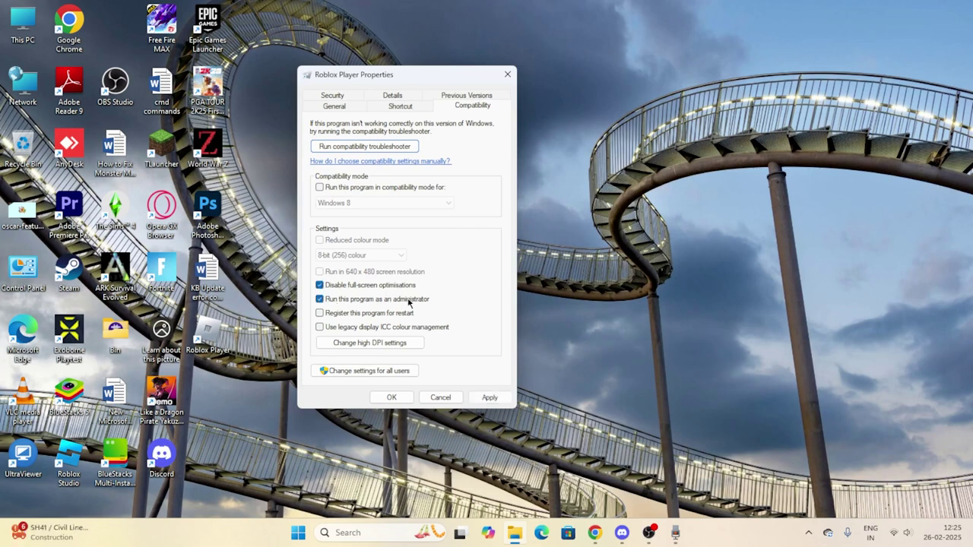
{"action": "left_click", "coordinate": [489, 398]}
{"action": "left_click", "coordinate": [391, 398]}
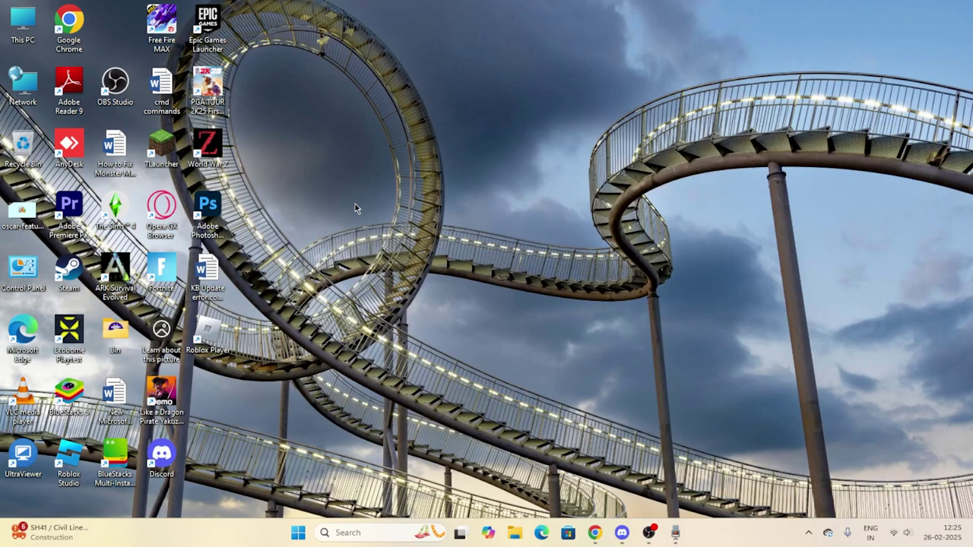
{"action": "left_click", "coordinate": [346, 533]}
{"action": "type", "text": "add"}
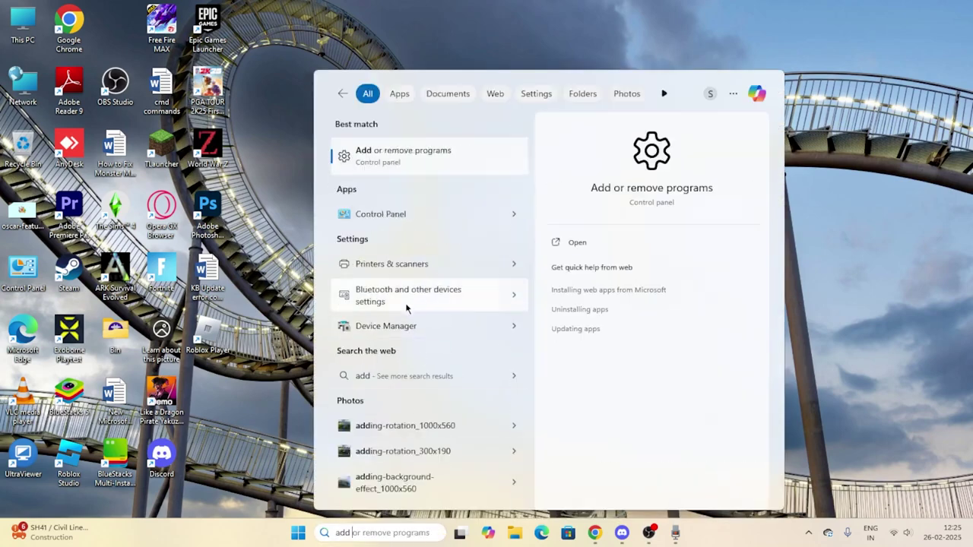
{"action": "left_click", "coordinate": [423, 166]}
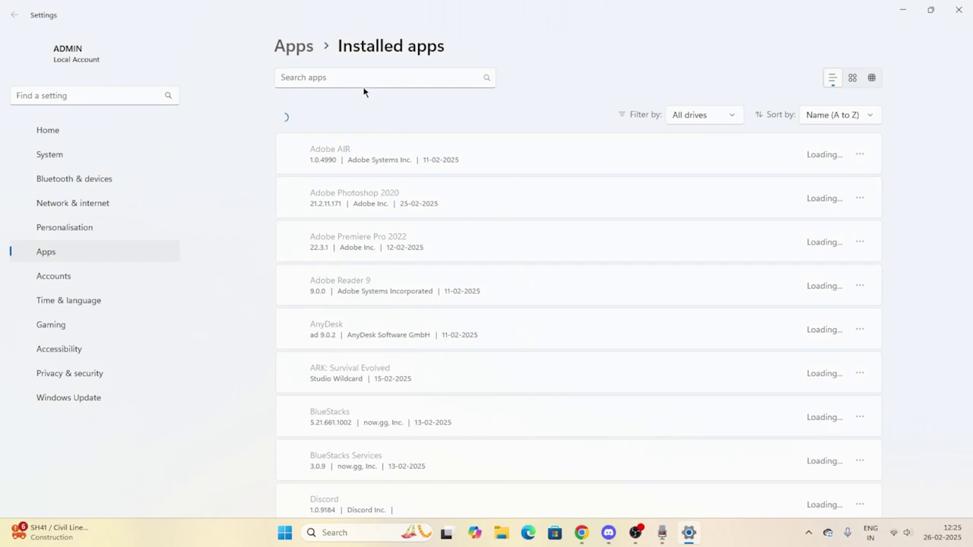
{"action": "left_click", "coordinate": [362, 76]}
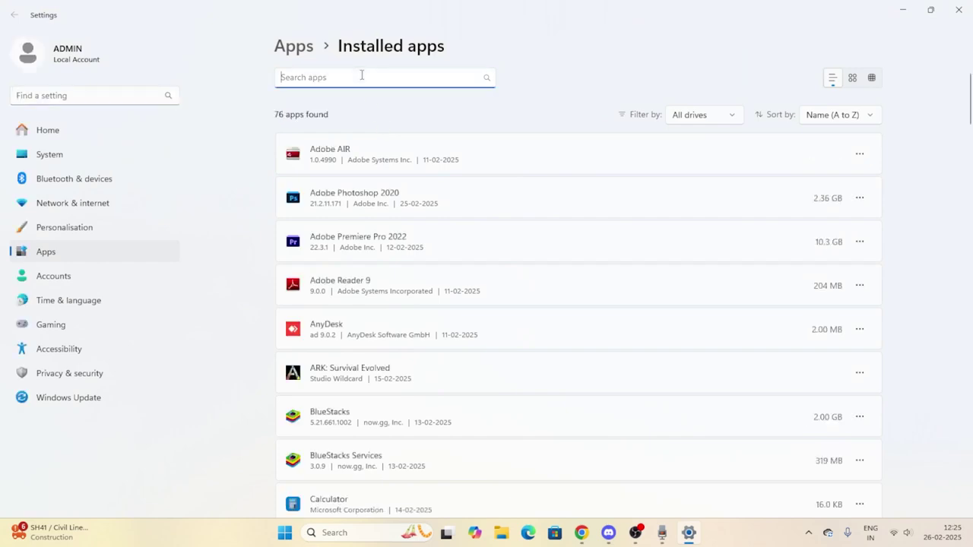
{"action": "type", "text": "roblox"}
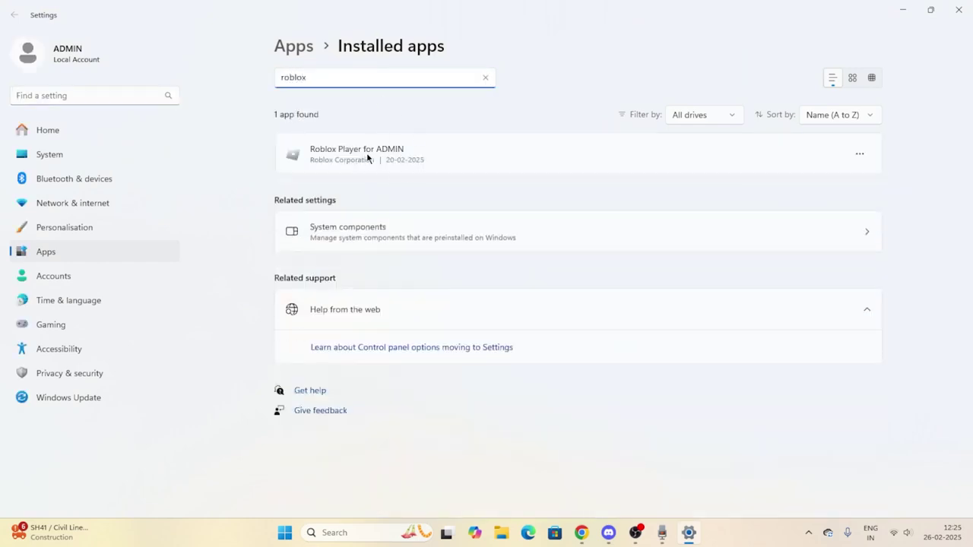
{"action": "left_click", "coordinate": [859, 154]}
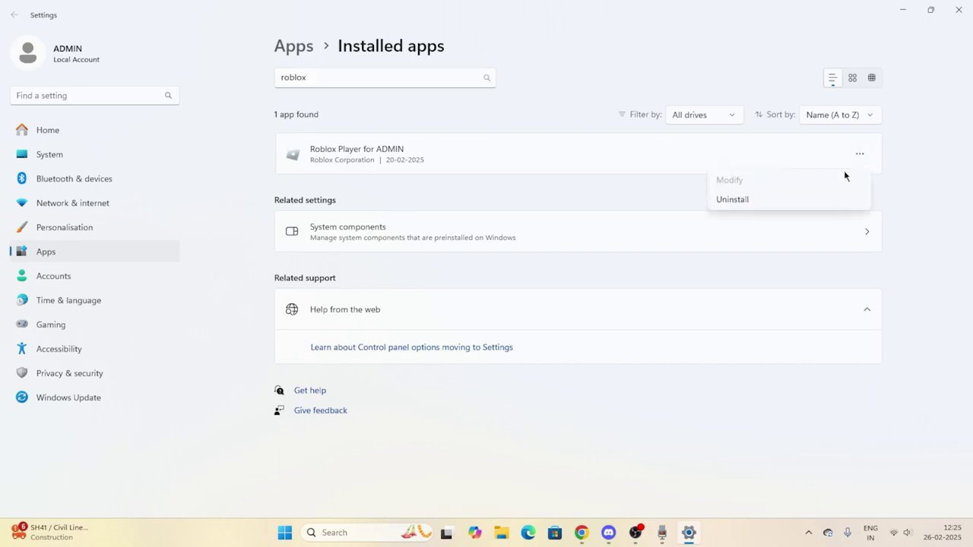
{"action": "left_click", "coordinate": [913, 256]}
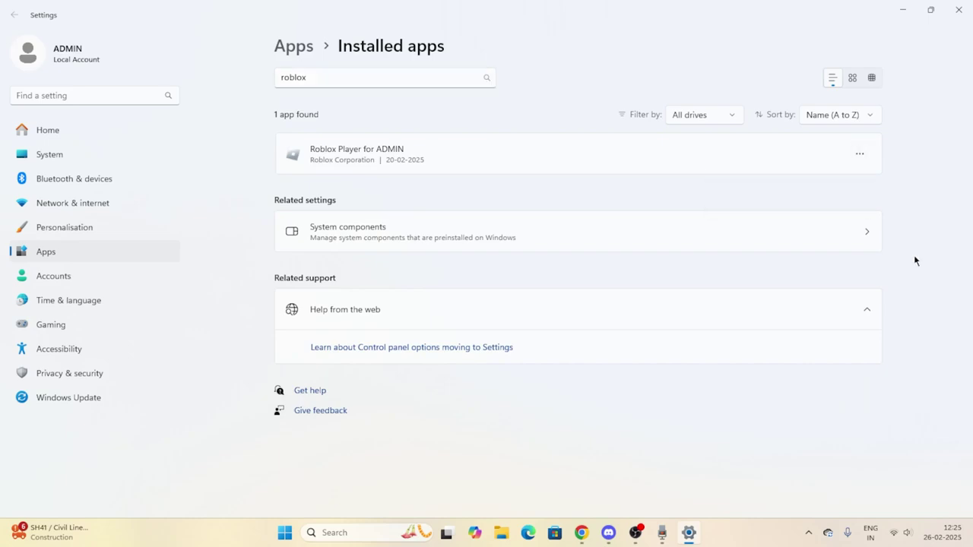
{"action": "left_click", "coordinate": [959, 10]}
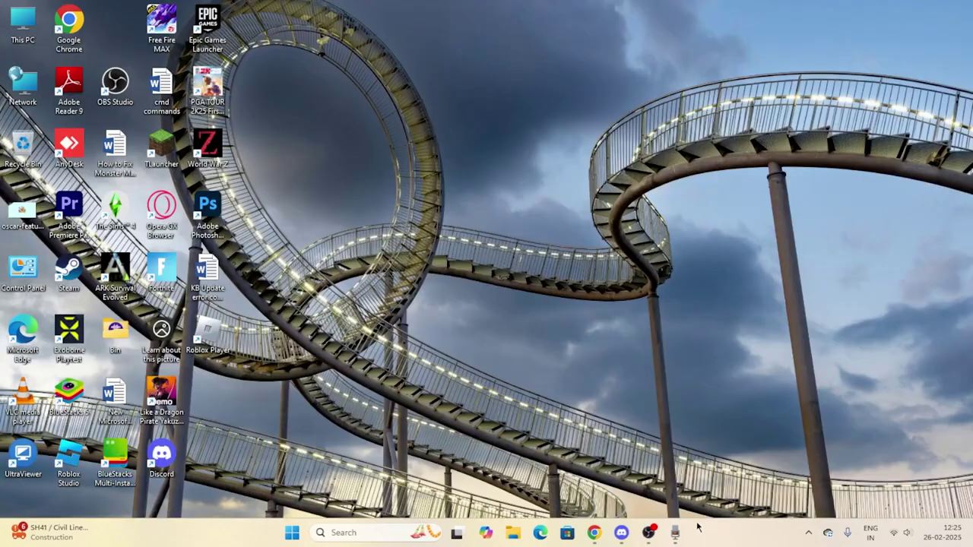
Replace the status page address with a search for 'google' and open the Google homepage
{"action": "left_click", "coordinate": [595, 532]}
{"action": "left_click", "coordinate": [364, 38]}
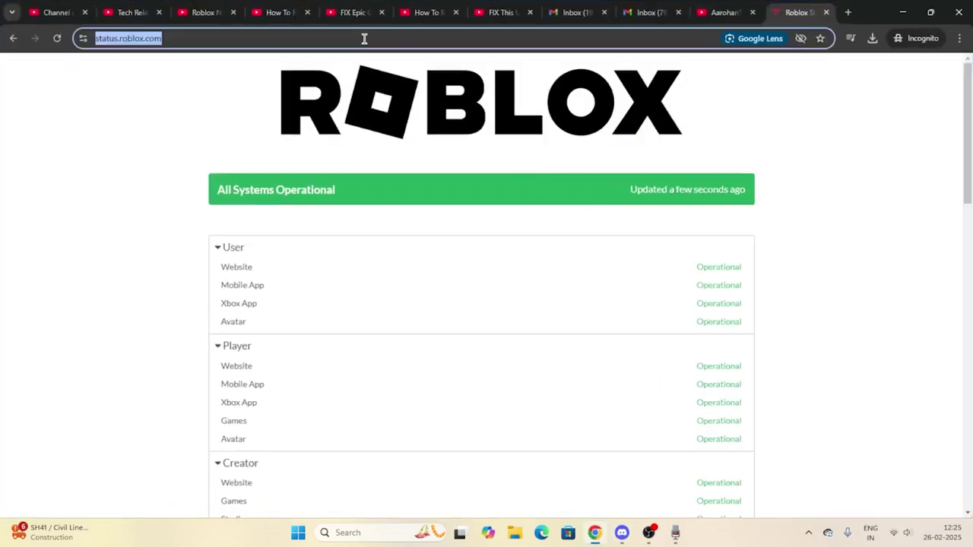
{"action": "type", "text": "google"}
{"action": "key", "text": "Return"}
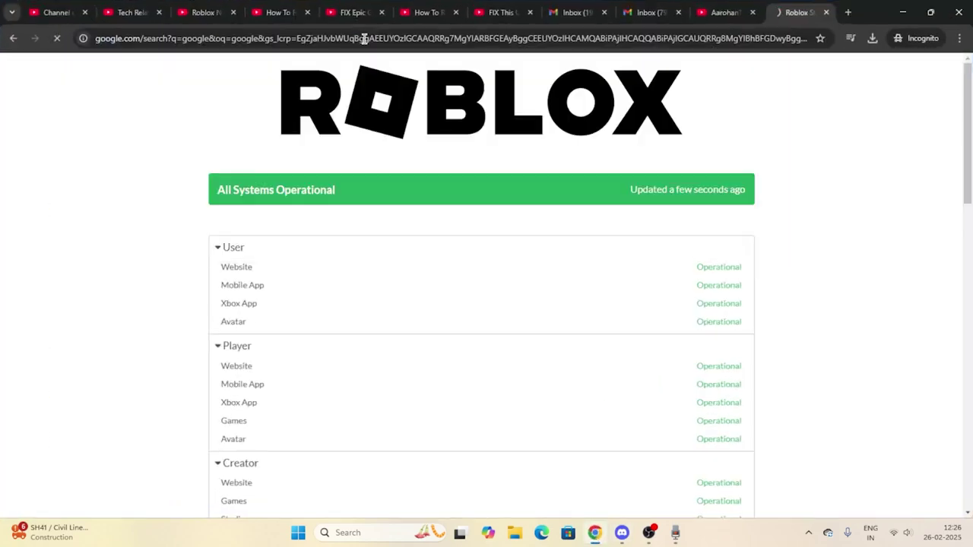
{"action": "left_click", "coordinate": [172, 179]}
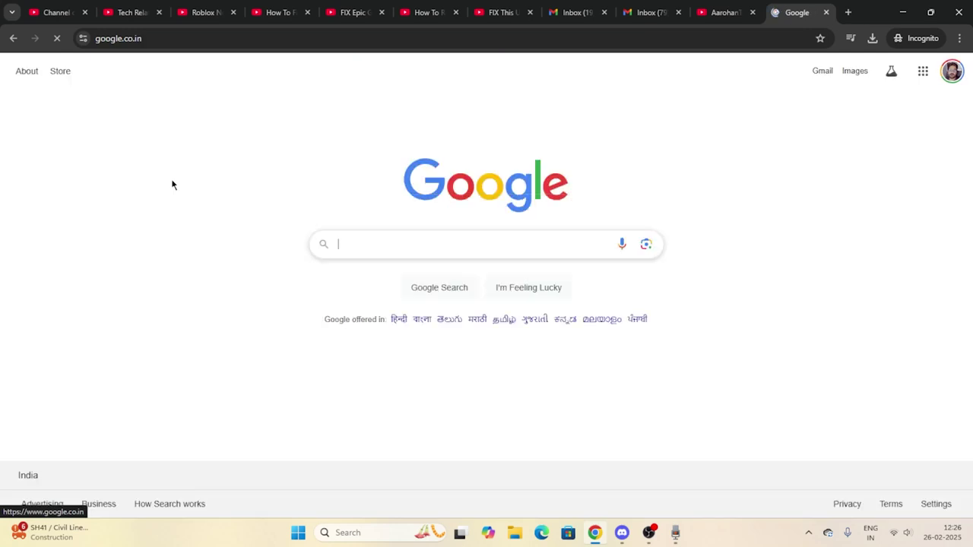
Search 'roblox download', open the official Download Roblox page, then minimize Chrome
{"action": "type", "text": "roblox "}
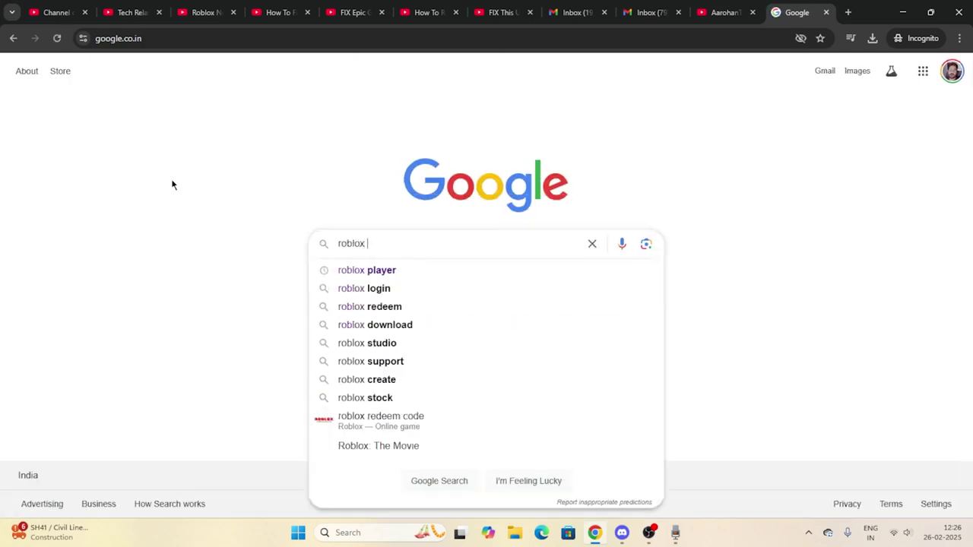
{"action": "type", "text": "download"}
{"action": "key", "text": "Return"}
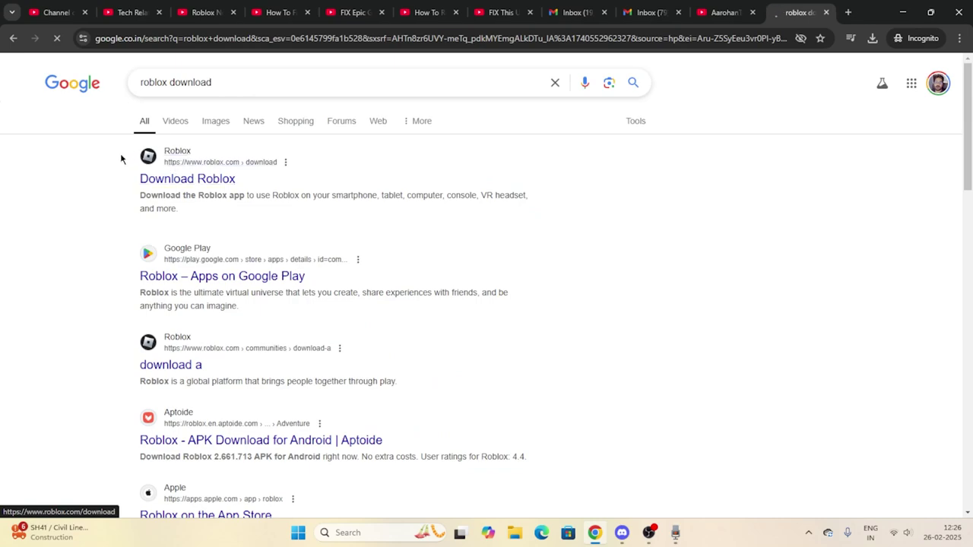
{"action": "left_click", "coordinate": [192, 172]}
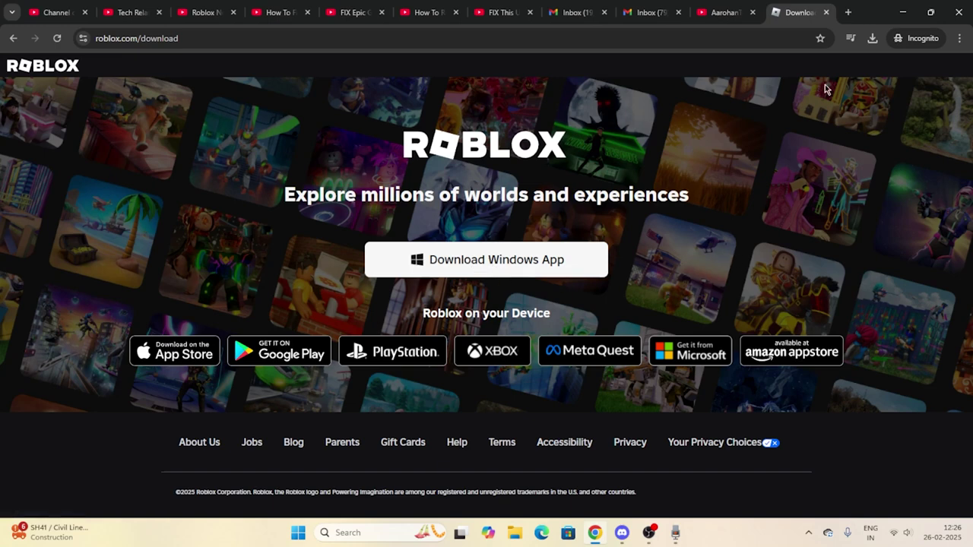
{"action": "left_click", "coordinate": [902, 12]}
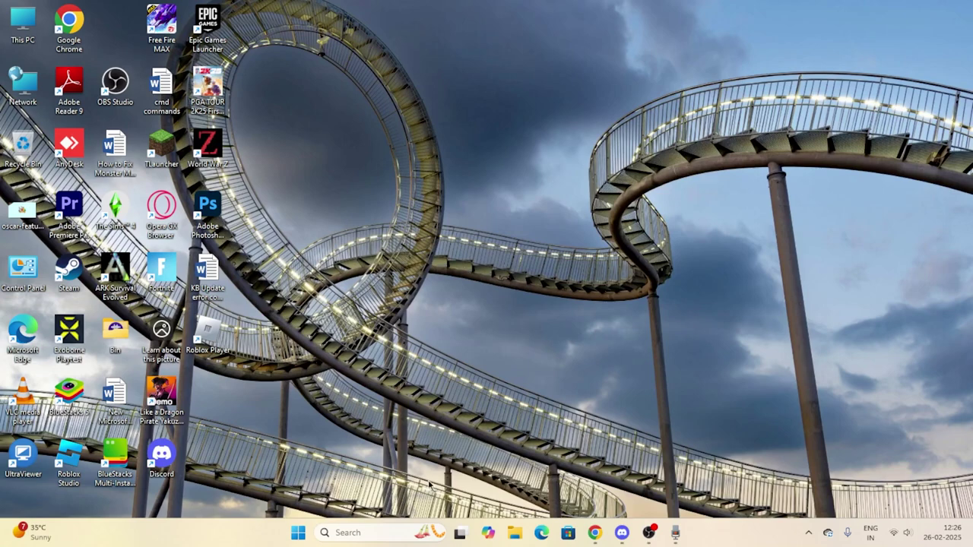
Open the Run dialog and run %appdata% to show the AppData Roaming folder
{"action": "left_click", "coordinate": [356, 533]}
{"action": "type", "text": "run"}
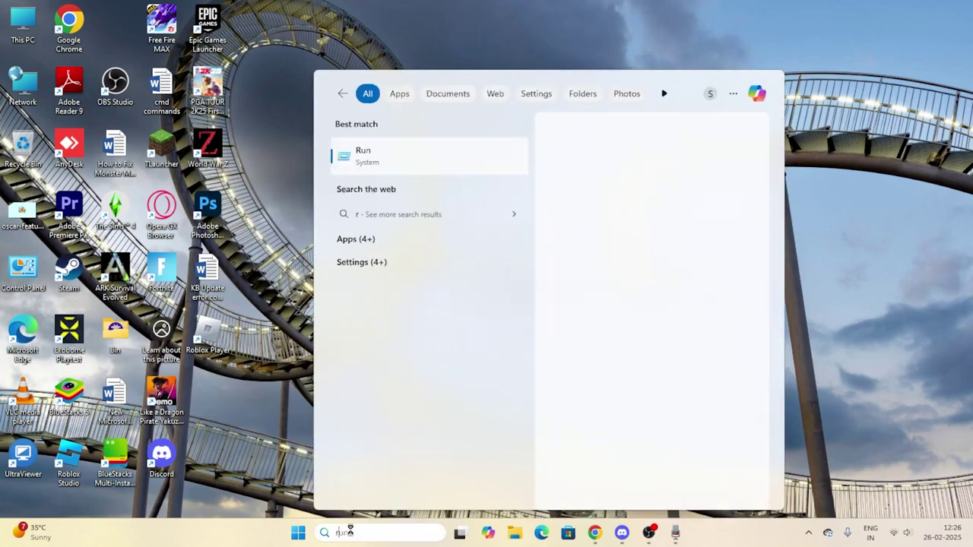
{"action": "left_click", "coordinate": [396, 167]}
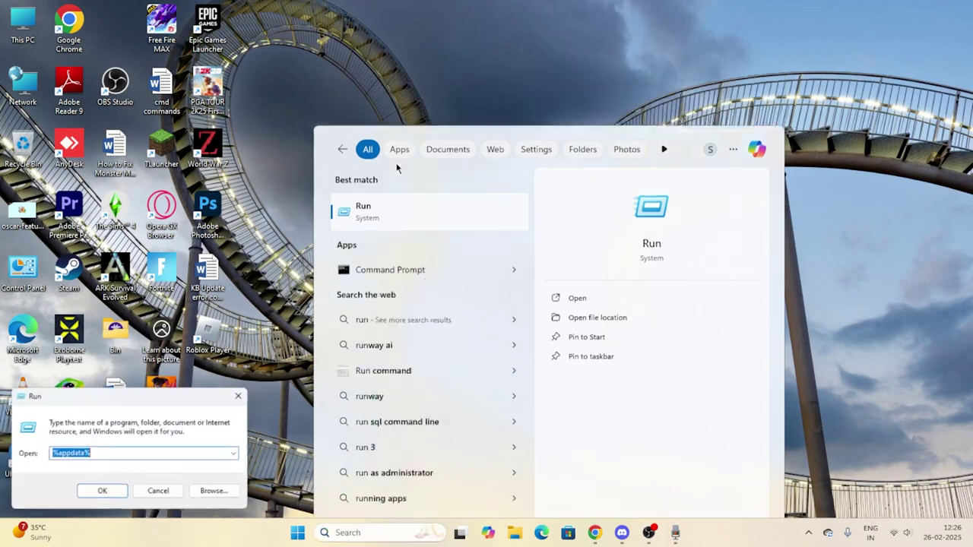
{"action": "left_click", "coordinate": [238, 396]}
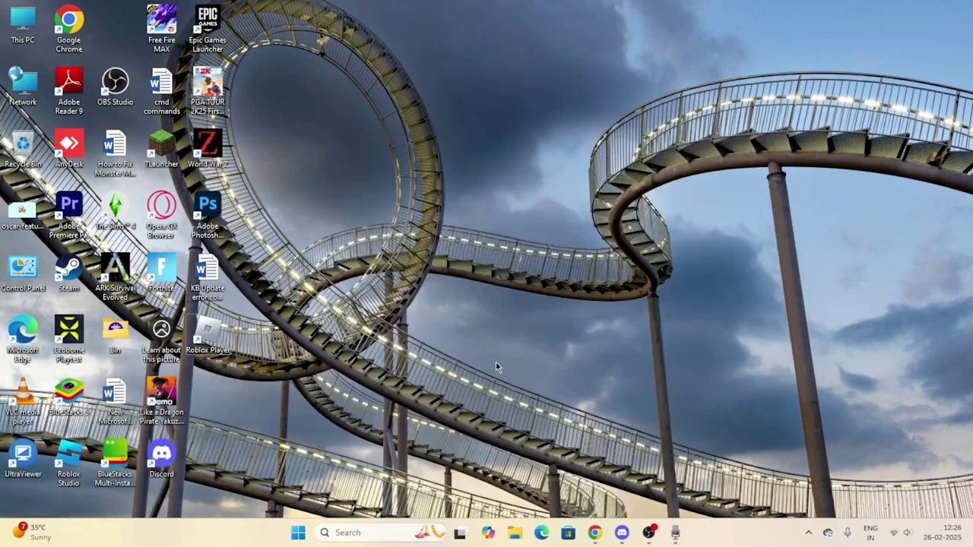
{"action": "key", "text": "super+r"}
{"action": "left_click", "coordinate": [113, 451]}
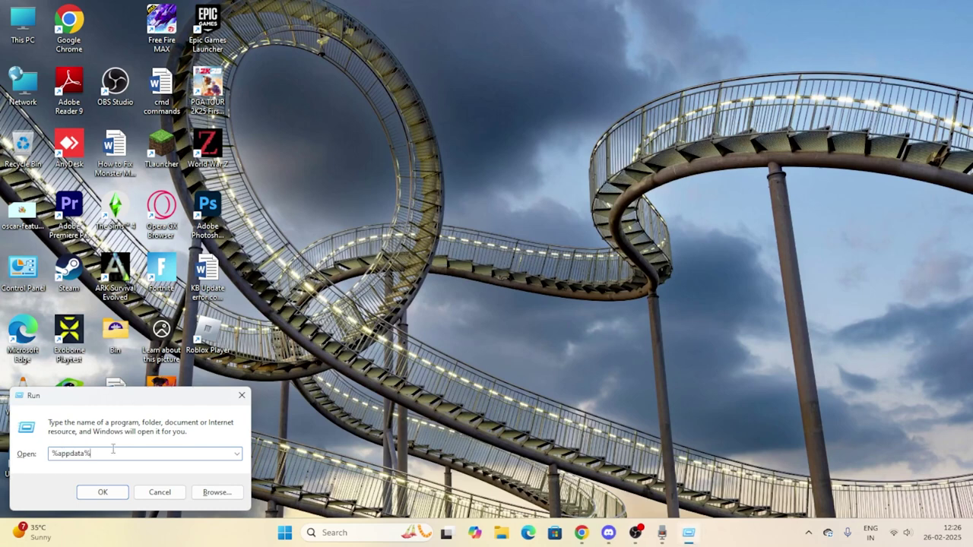
{"action": "left_click_drag", "start_coordinate": [53, 453], "coordinate": [98, 455]}
{"action": "left_click", "coordinate": [106, 455]}
{"action": "left_click", "coordinate": [102, 492]}
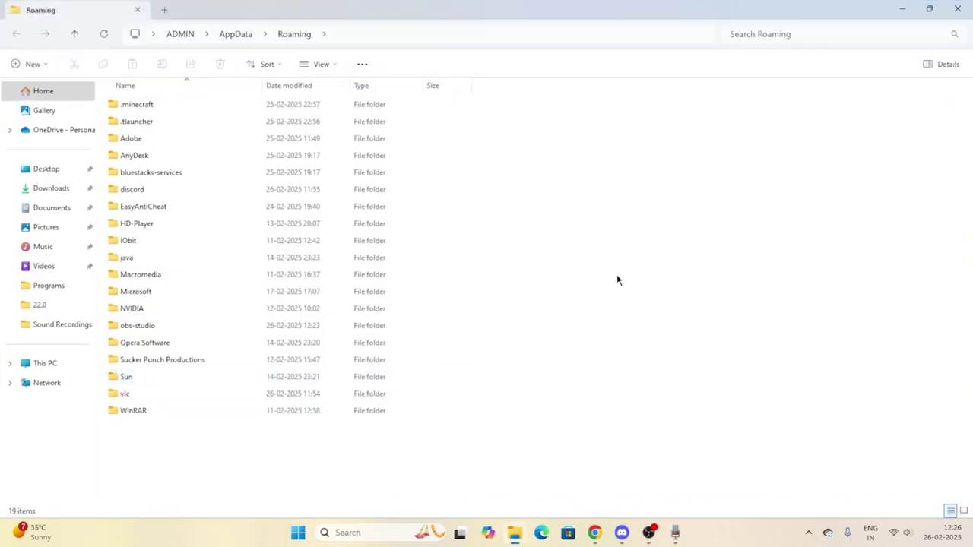
Navigate from AppData through Local > Roblox > Versions into version-2d6639b3364b47cd
{"action": "left_click", "coordinate": [227, 34]}
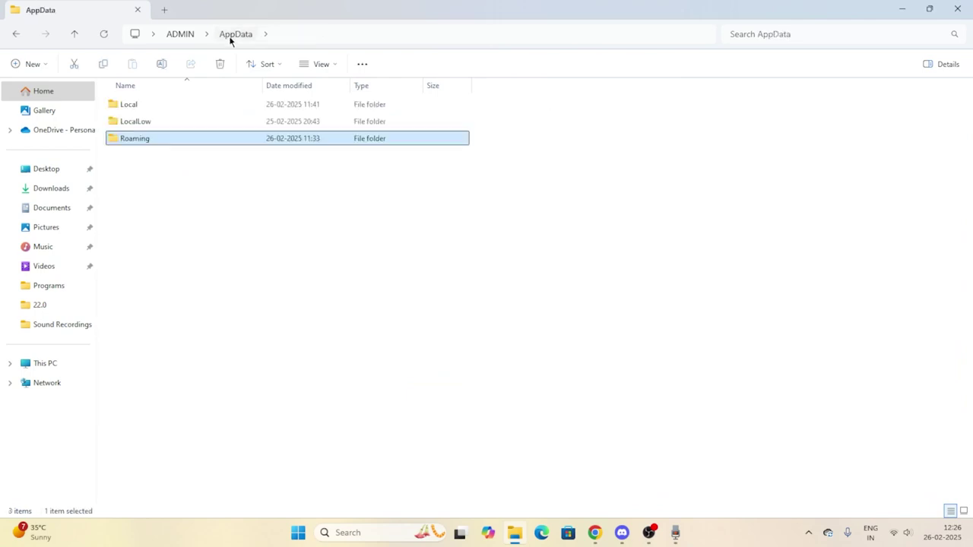
{"action": "double_click", "coordinate": [133, 106]}
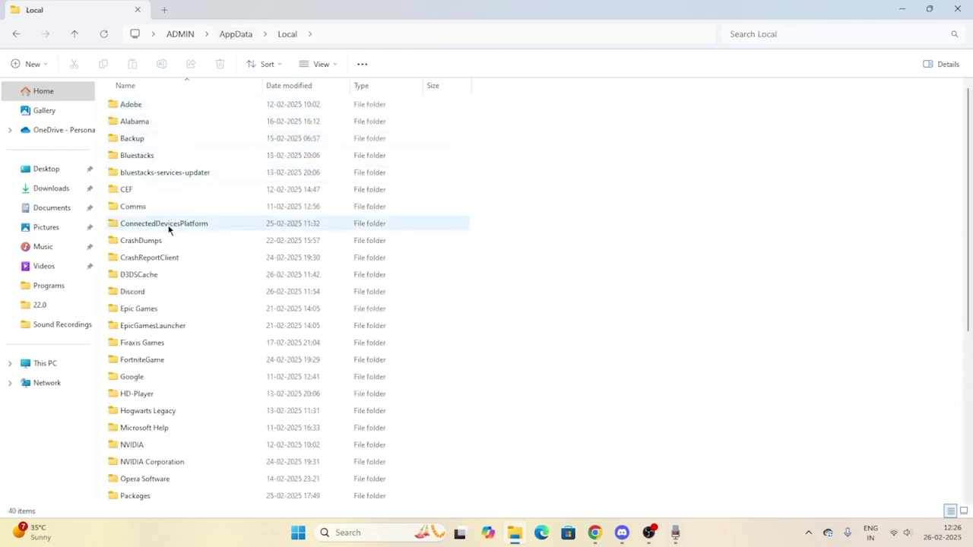
{"action": "scroll", "coordinate": [186, 221], "scroll_direction": "down", "scroll_amount": 4}
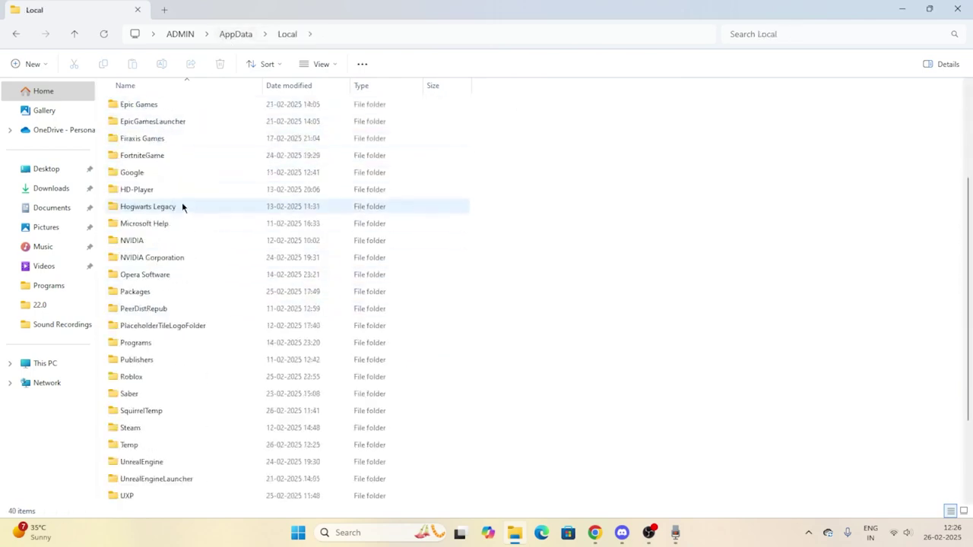
{"action": "double_click", "coordinate": [133, 378]}
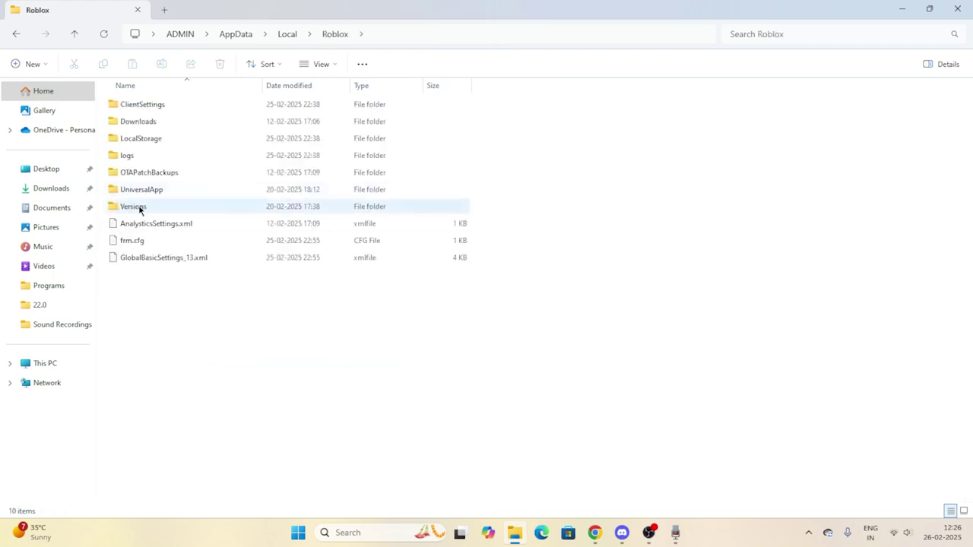
{"action": "double_click", "coordinate": [137, 210]}
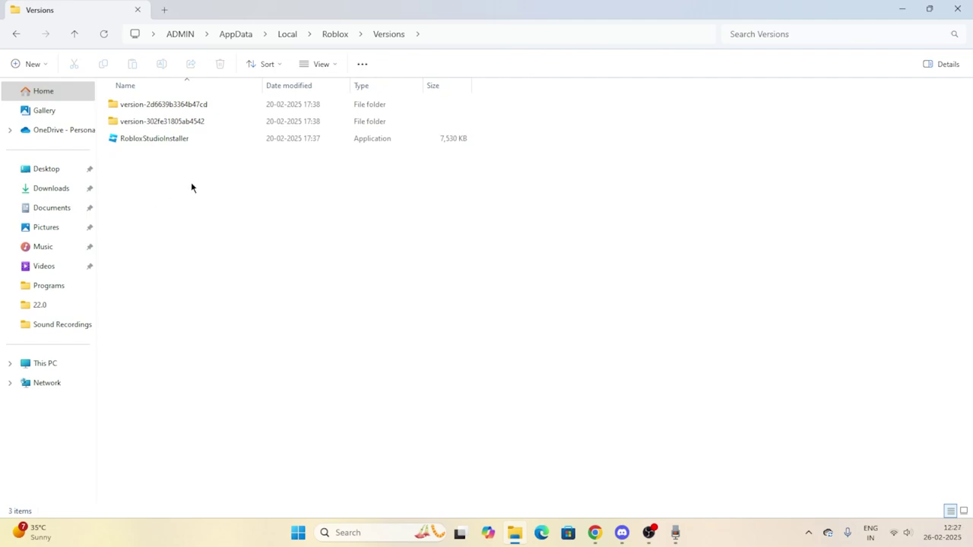
{"action": "double_click", "coordinate": [151, 104]}
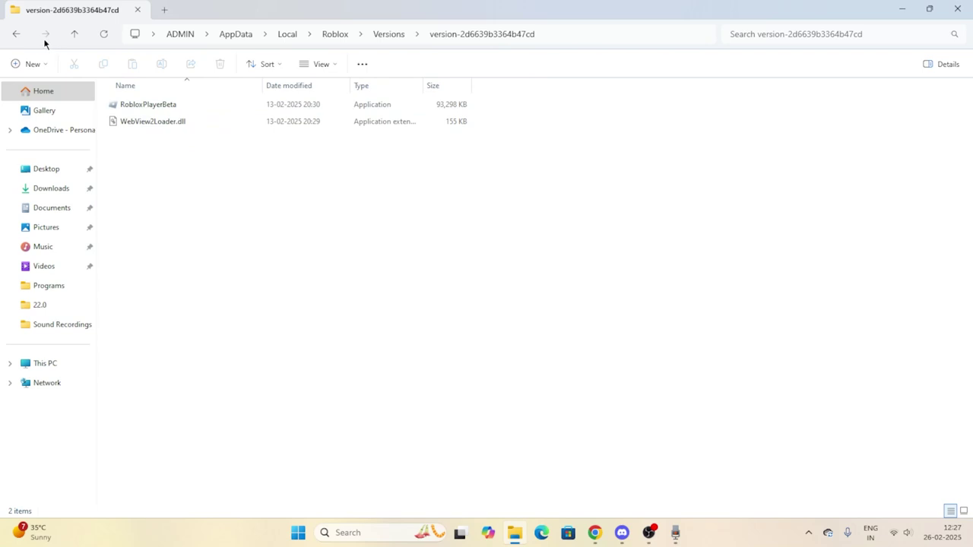
Switch to version-302fe31805ab4542, launch RobloxPlayerLauncher, and minimize File Explorer
{"action": "left_click", "coordinate": [75, 35]}
{"action": "double_click", "coordinate": [182, 122]}
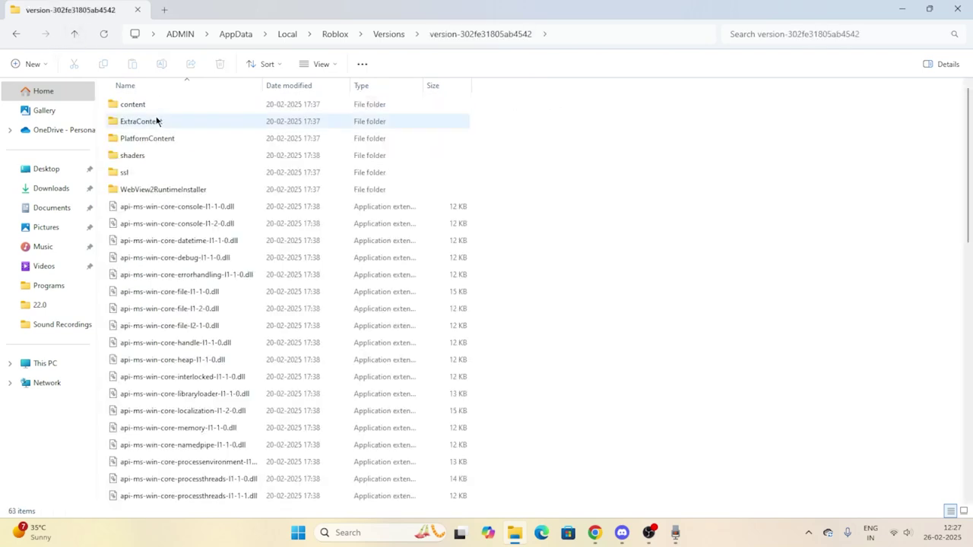
{"action": "scroll", "coordinate": [212, 186], "scroll_direction": "down", "scroll_amount": 6}
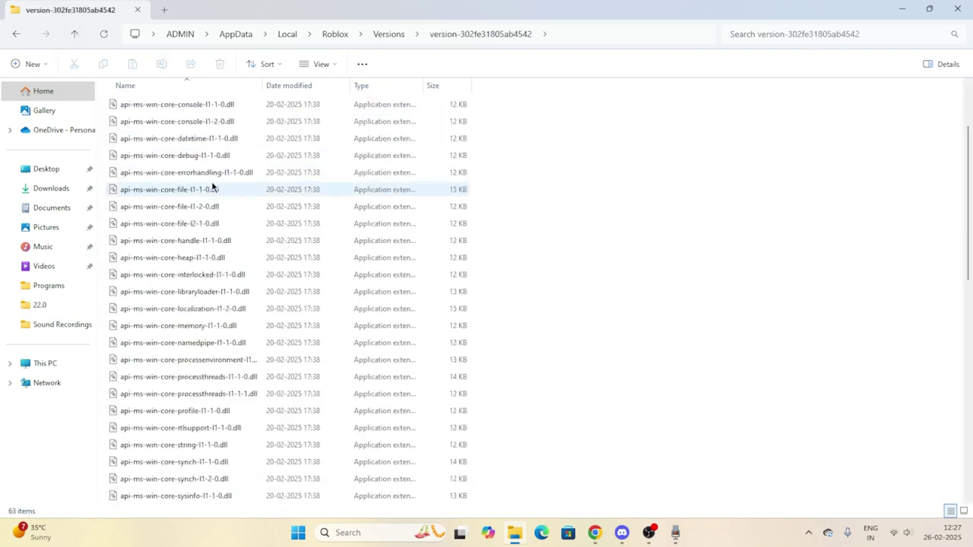
{"action": "scroll", "coordinate": [212, 186], "scroll_direction": "down", "scroll_amount": 7}
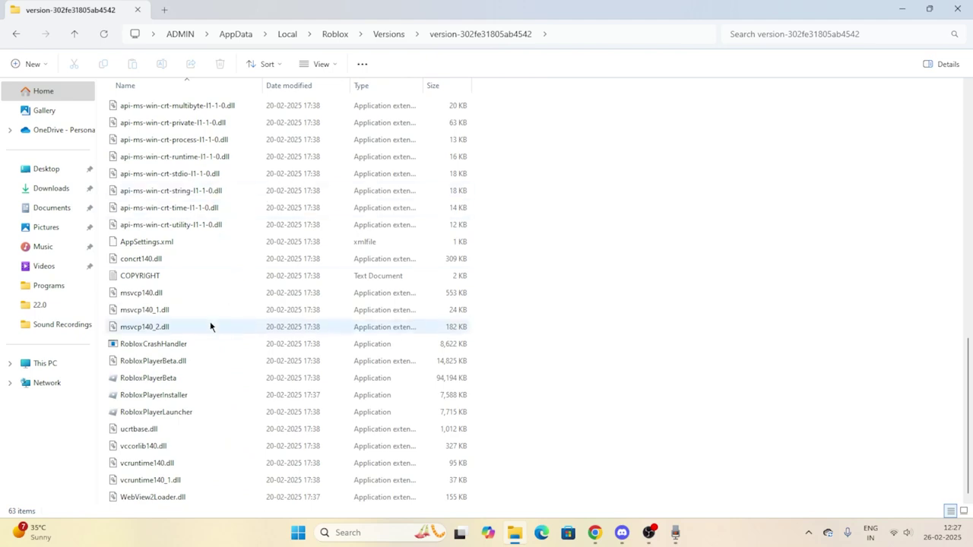
{"action": "left_click", "coordinate": [190, 415]}
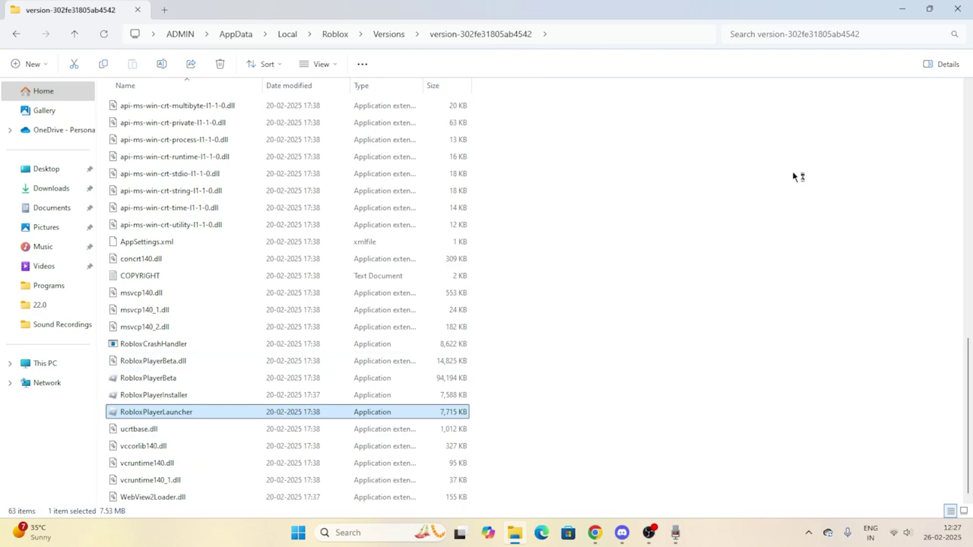
{"action": "left_click", "coordinate": [902, 9]}
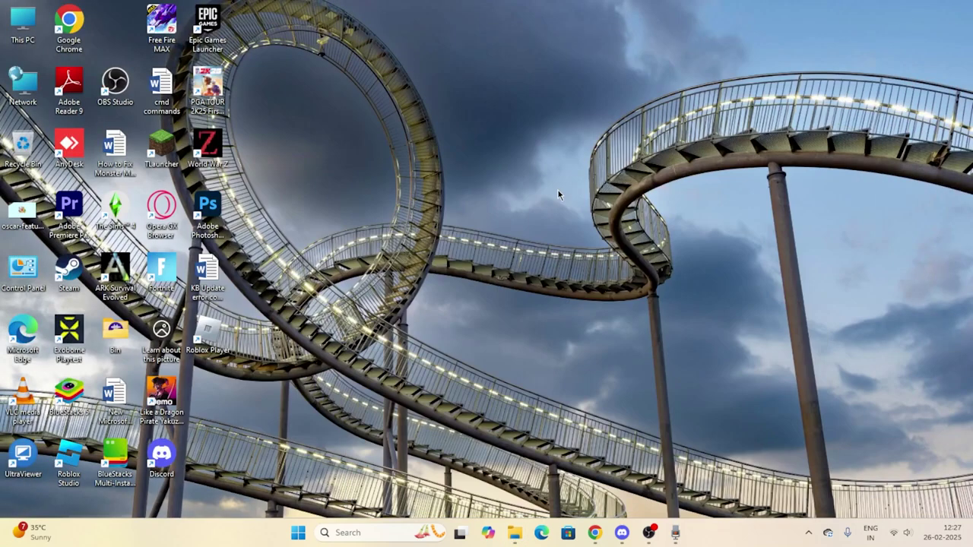